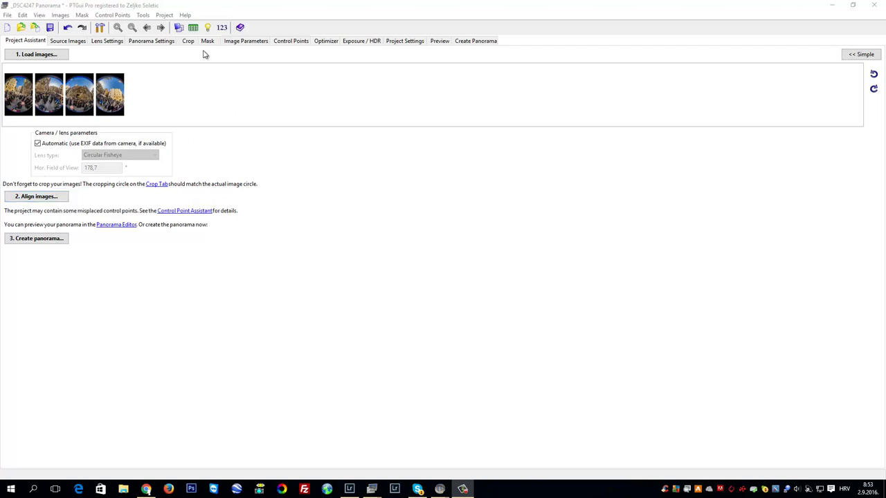
Review the four source images and their masks, then return to the Project Assistant
{"action": "left_click", "coordinate": [74, 43]}
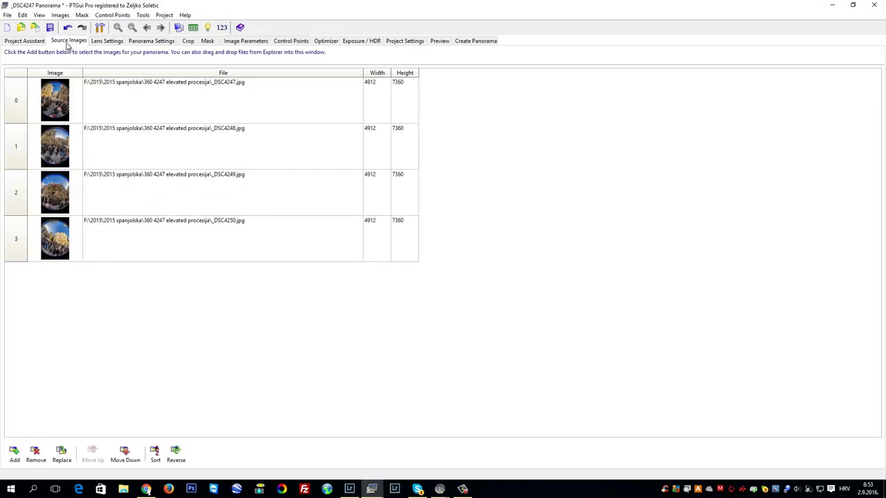
{"action": "left_click", "coordinate": [208, 41]}
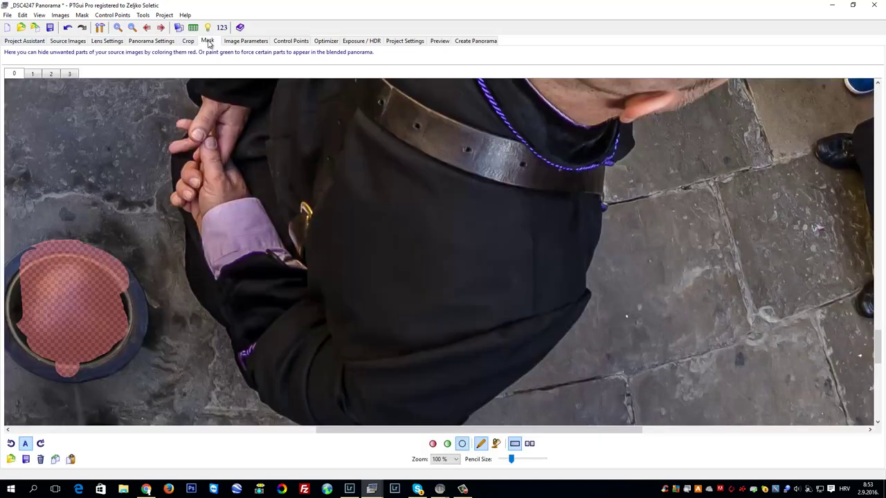
{"action": "left_click", "coordinate": [20, 41]}
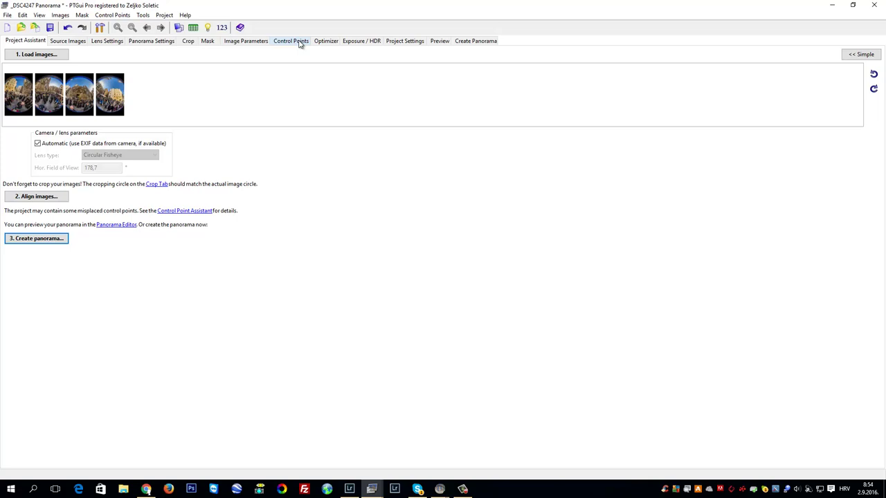
Check the 12228×6114 JPEG output settings, save the project, and start stitching
{"action": "left_click", "coordinate": [482, 42]}
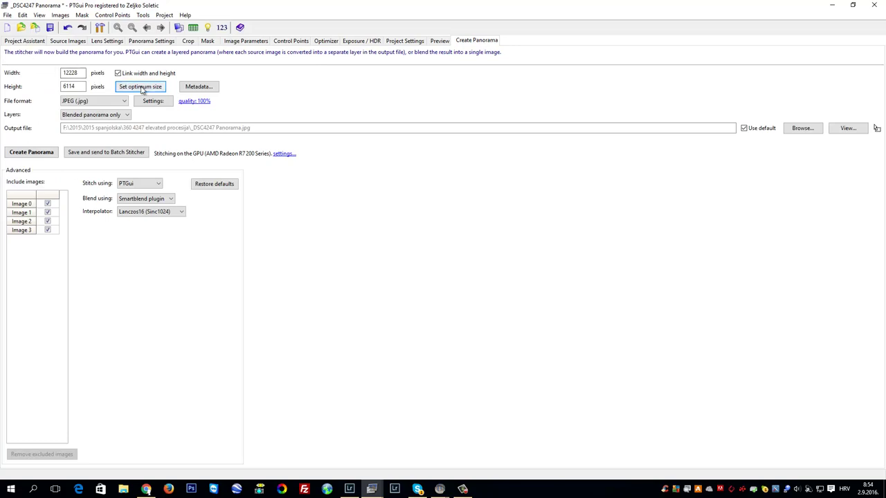
{"action": "left_click", "coordinate": [7, 14]}
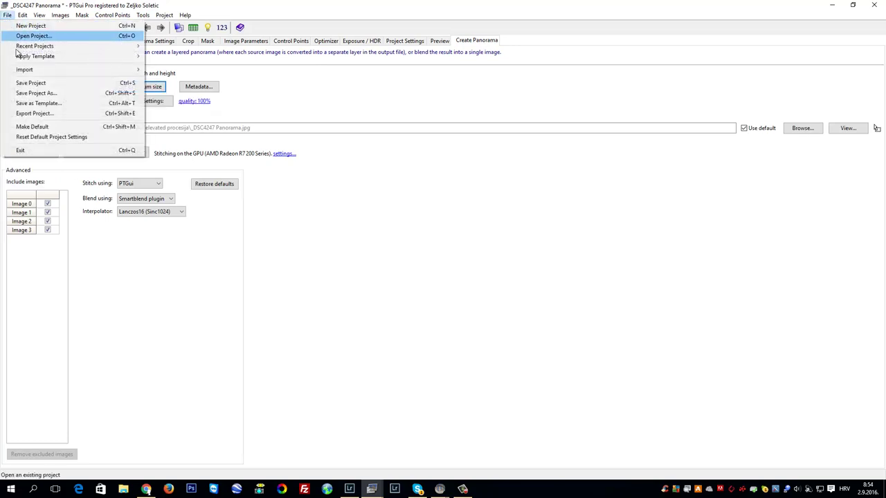
{"action": "left_click", "coordinate": [33, 83]}
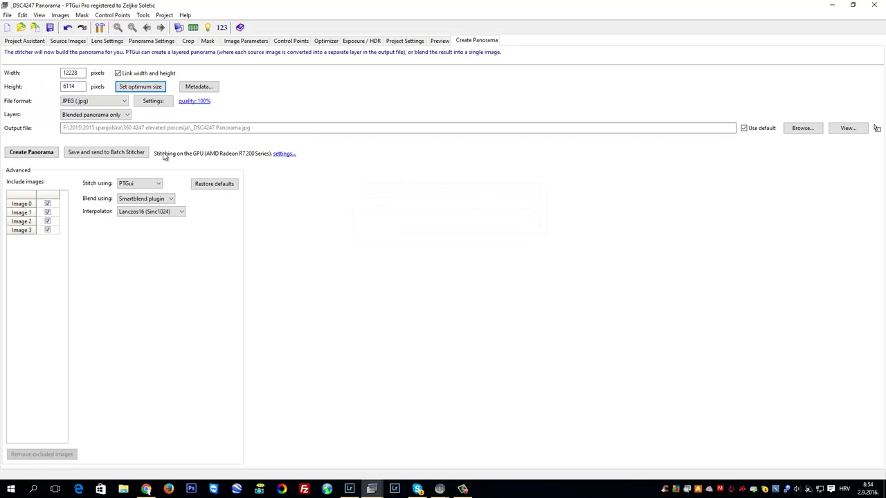
{"action": "left_click", "coordinate": [49, 152]}
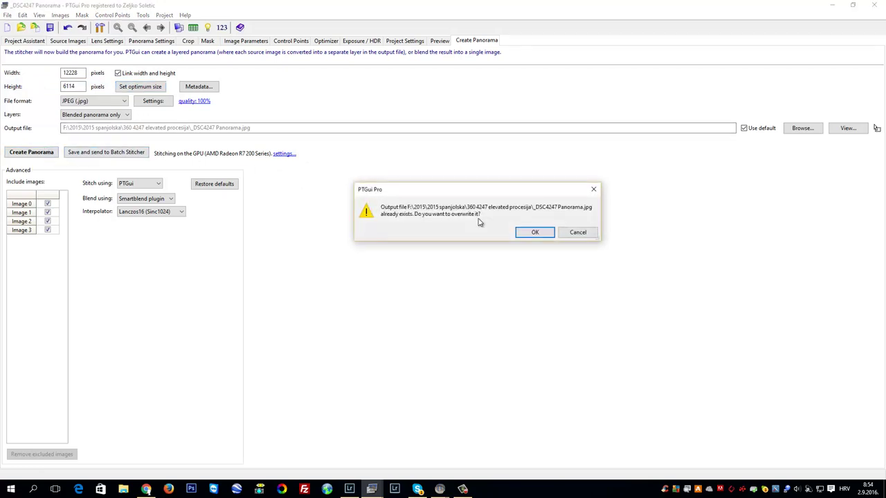
Overwrite _DSC4247 Panorama.jpg and, once stitching finishes, list the ways to view it
{"action": "left_click", "coordinate": [530, 232]}
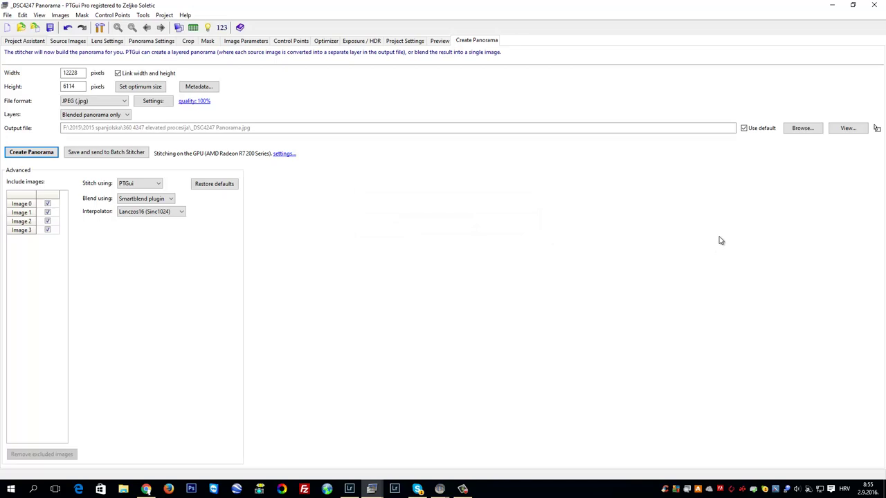
{"action": "left_click", "coordinate": [844, 129]}
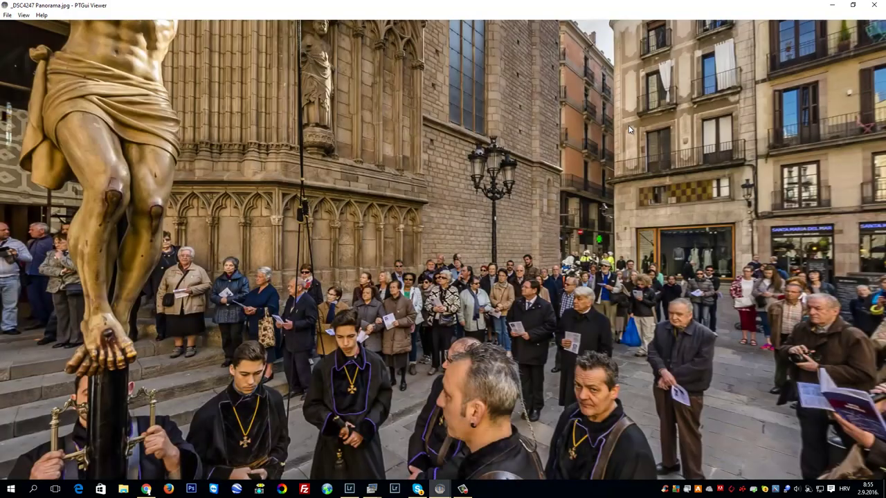
Look around the panorama in PTGui Viewer, tilting up to the church towers and façade
{"action": "mouse_move", "coordinate": [628, 125]}
{"action": "left_mouse_down"}
{"action": "mouse_move", "coordinate": [493, 98]}
{"action": "mouse_move", "coordinate": [482, 57]}
{"action": "left_mouse_up"}
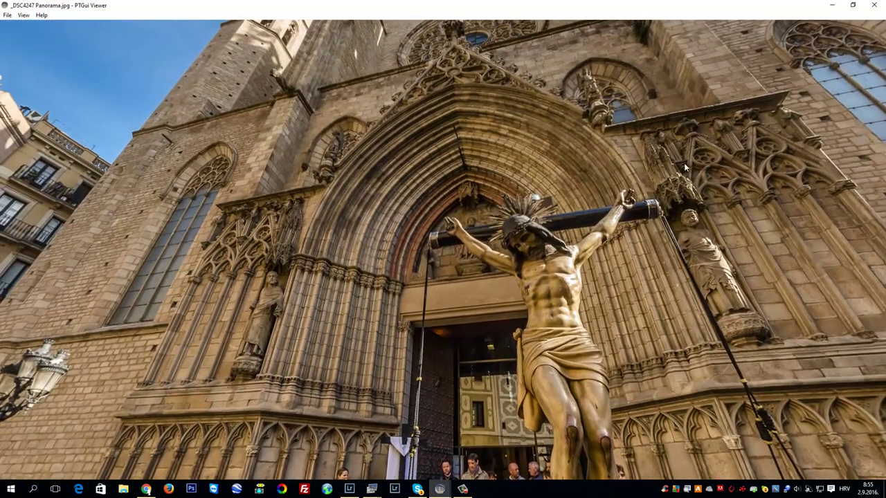
{"action": "mouse_move", "coordinate": [684, 163]}
{"action": "left_mouse_down"}
{"action": "mouse_move", "coordinate": [680, 146]}
{"action": "mouse_move", "coordinate": [529, 191]}
{"action": "mouse_move", "coordinate": [591, 146]}
{"action": "mouse_move", "coordinate": [566, 118]}
{"action": "mouse_move", "coordinate": [446, 264]}
{"action": "left_mouse_up"}
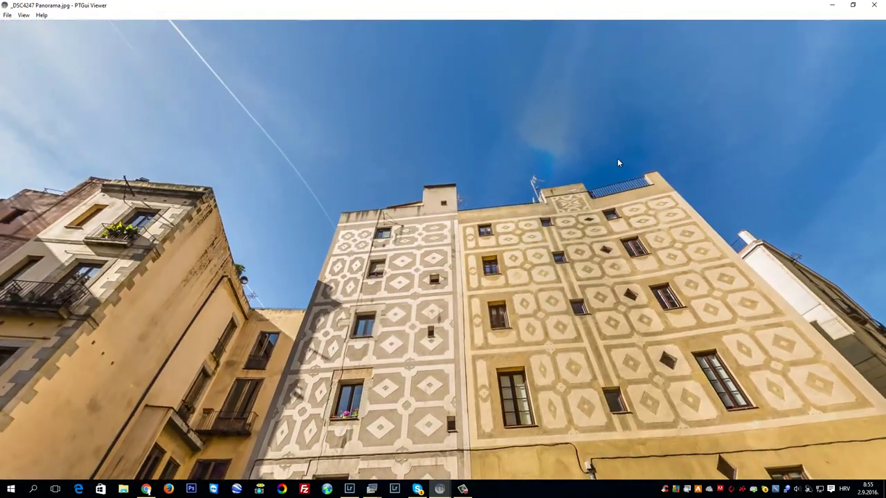
{"action": "mouse_move", "coordinate": [668, 200]}
{"action": "left_mouse_down"}
{"action": "mouse_move", "coordinate": [479, 187]}
{"action": "mouse_move", "coordinate": [518, 209]}
{"action": "mouse_move", "coordinate": [694, 240]}
{"action": "mouse_move", "coordinate": [715, 256]}
{"action": "mouse_move", "coordinate": [692, 239]}
{"action": "mouse_move", "coordinate": [712, 226]}
{"action": "mouse_move", "coordinate": [502, 202]}
{"action": "mouse_move", "coordinate": [516, 201]}
{"action": "left_mouse_up"}
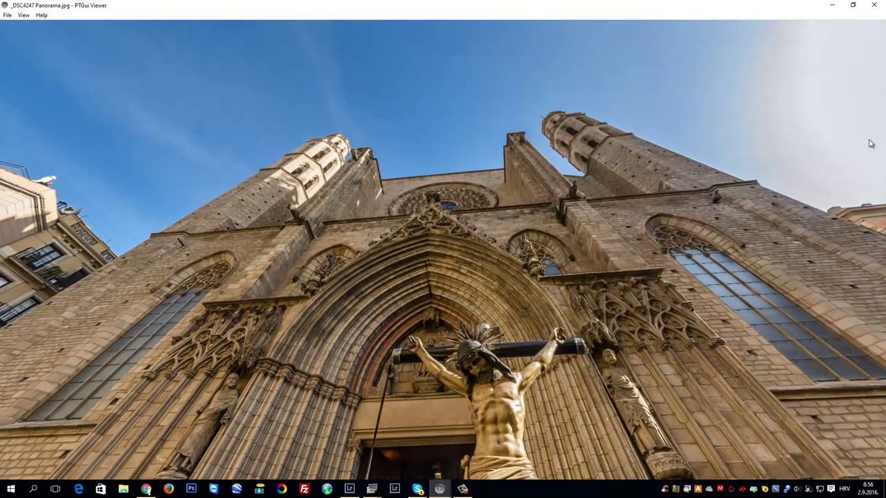
{"action": "left_click", "coordinate": [462, 489]}
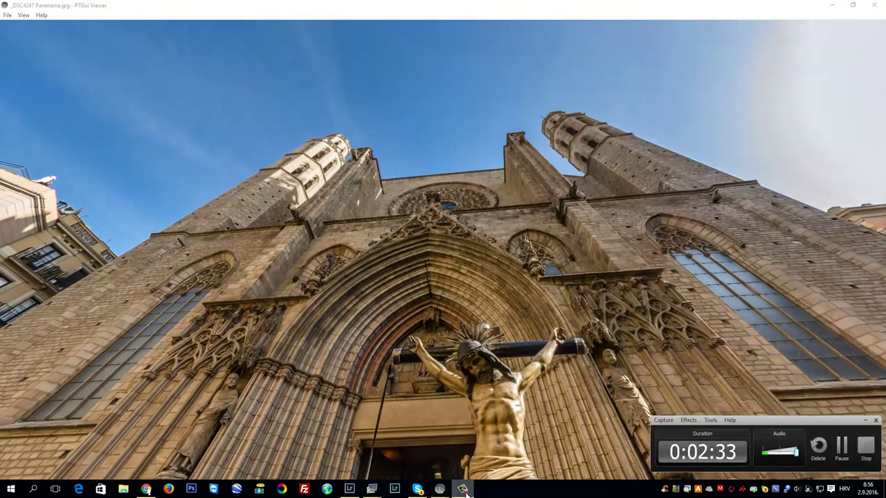